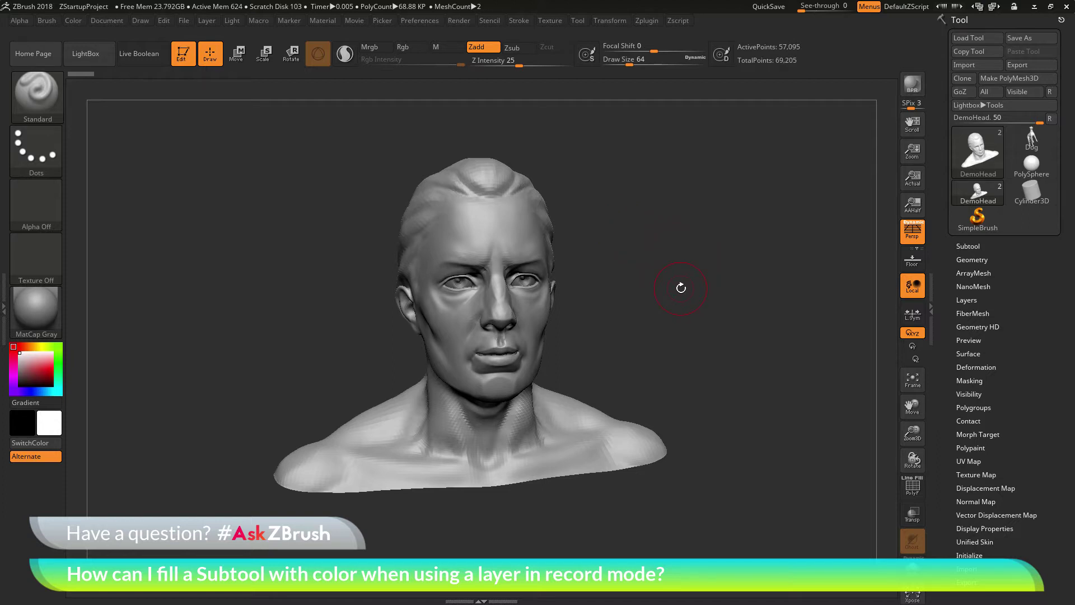
Add Untitled Layer 1 in record mode to the DemoHead subtool under Tool > Layers
{"action": "left_click_drag", "start_coordinate": [672, 288], "coordinate": [687, 322]}
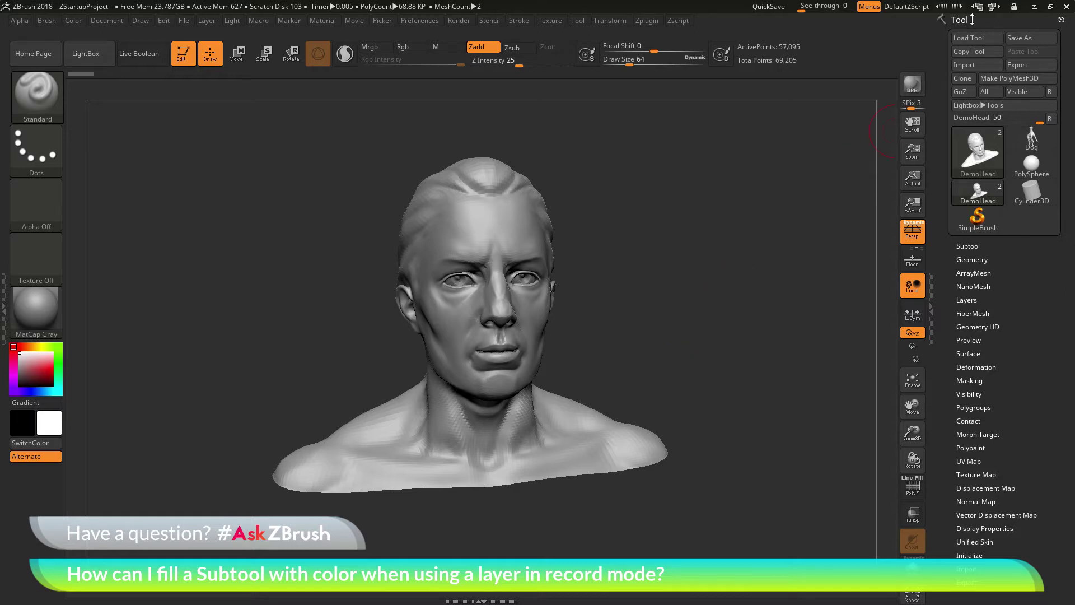
{"action": "left_click", "coordinate": [967, 246]}
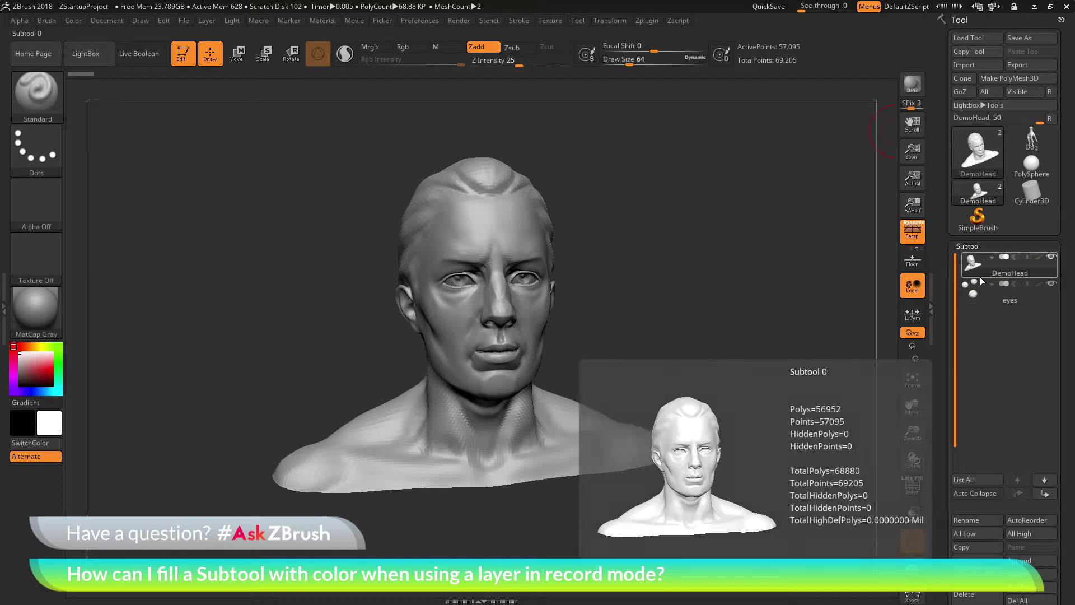
{"action": "scroll", "coordinate": [958, 297], "scroll_direction": "down", "scroll_amount": 10}
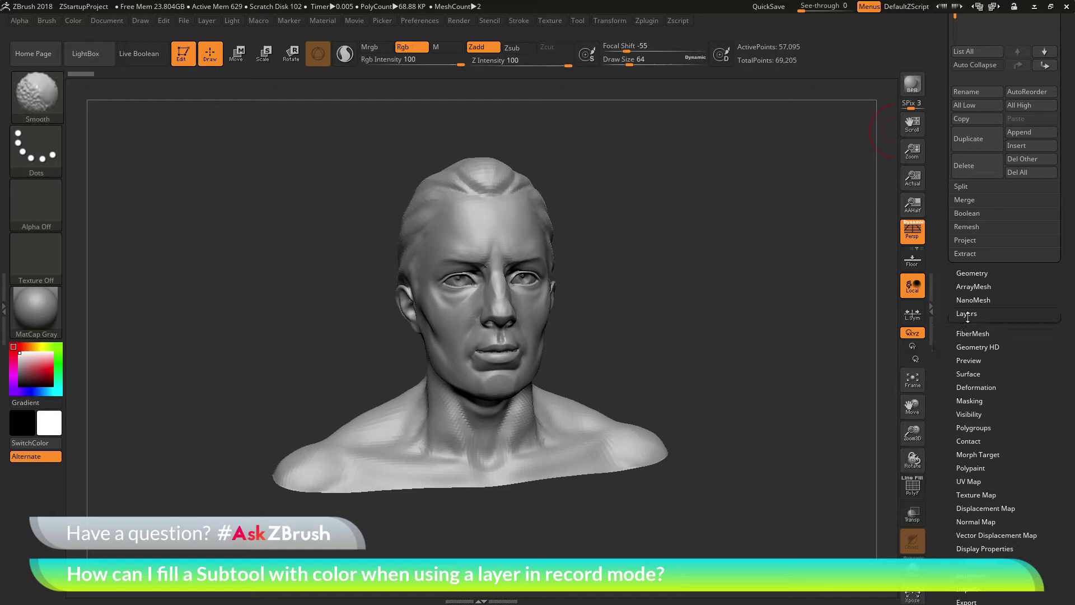
{"action": "left_click", "coordinate": [967, 313]}
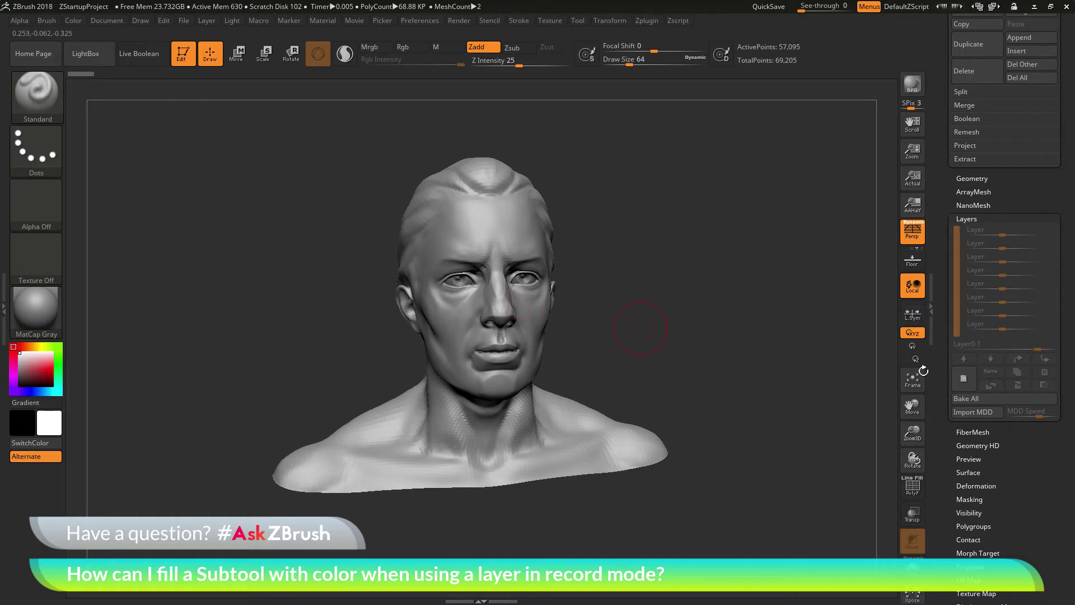
{"action": "left_click", "coordinate": [967, 382]}
{"action": "mouse_move", "coordinate": [1006, 230]}
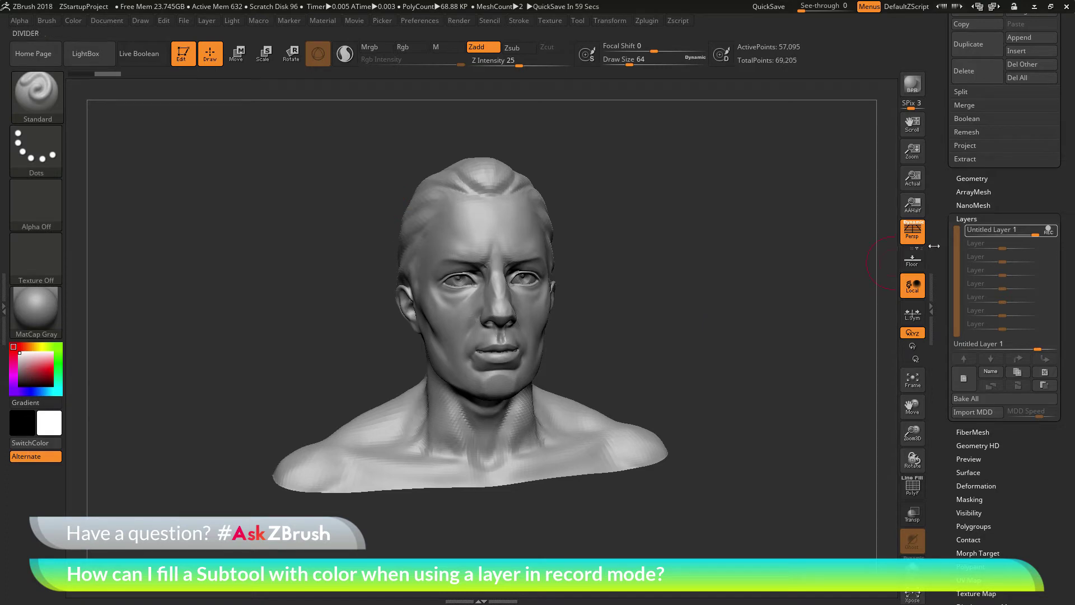
Choose bright green as the paint colour and fill the whole bust with it using Ctrl+F
{"action": "mouse_move", "coordinate": [1047, 231]}
{"action": "left_click", "coordinate": [59, 349]}
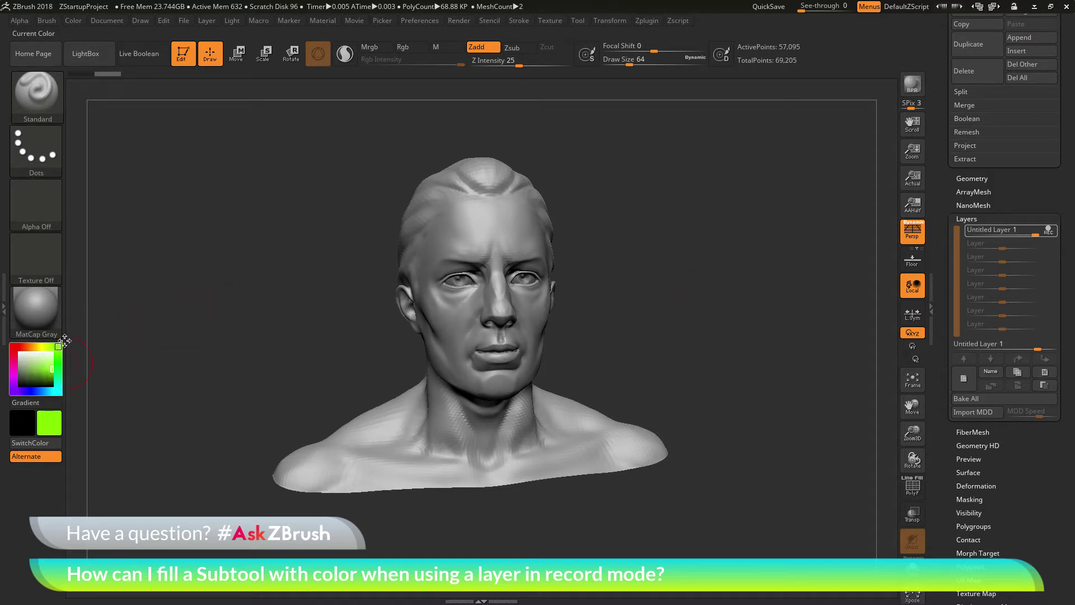
{"action": "key", "text": "ctrl+f"}
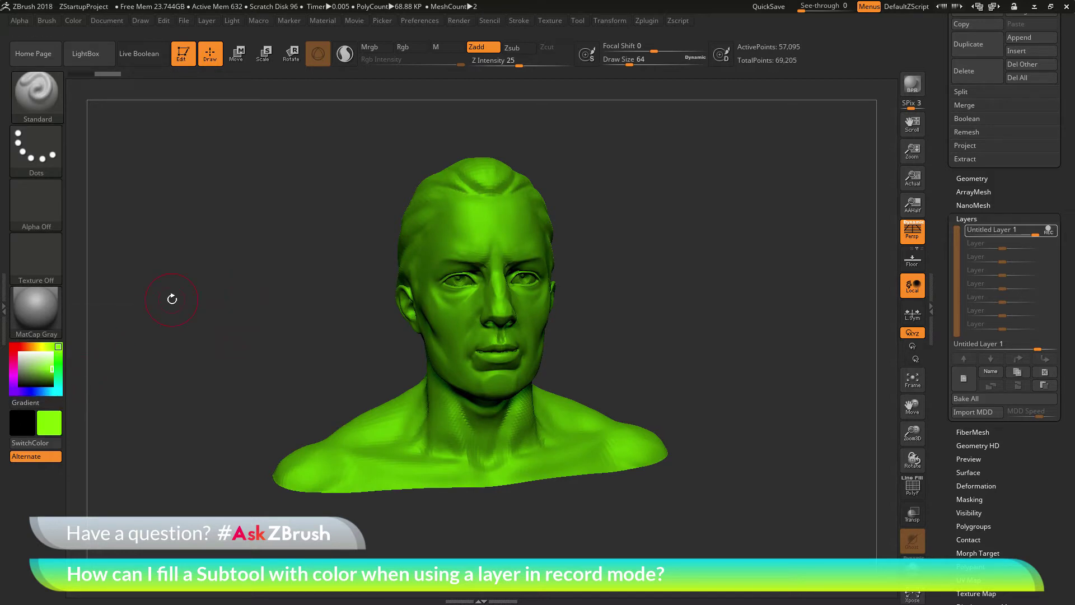
{"action": "left_click", "coordinate": [71, 21]}
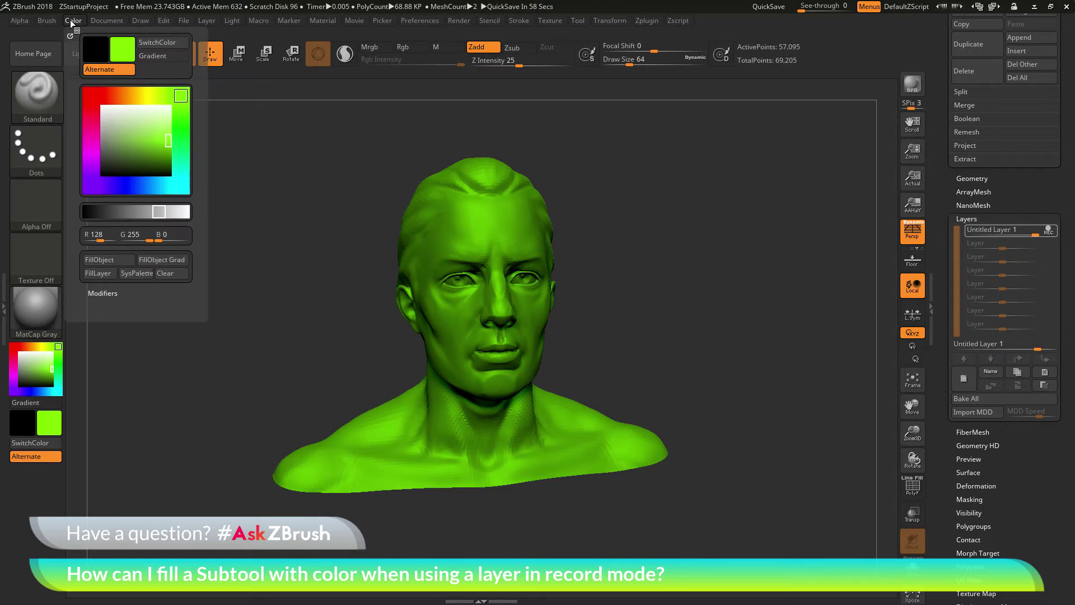
Apply Color > FillObject so only the eyes and lips stay green, with the bust in right-facing profile
{"action": "left_click", "coordinate": [116, 260]}
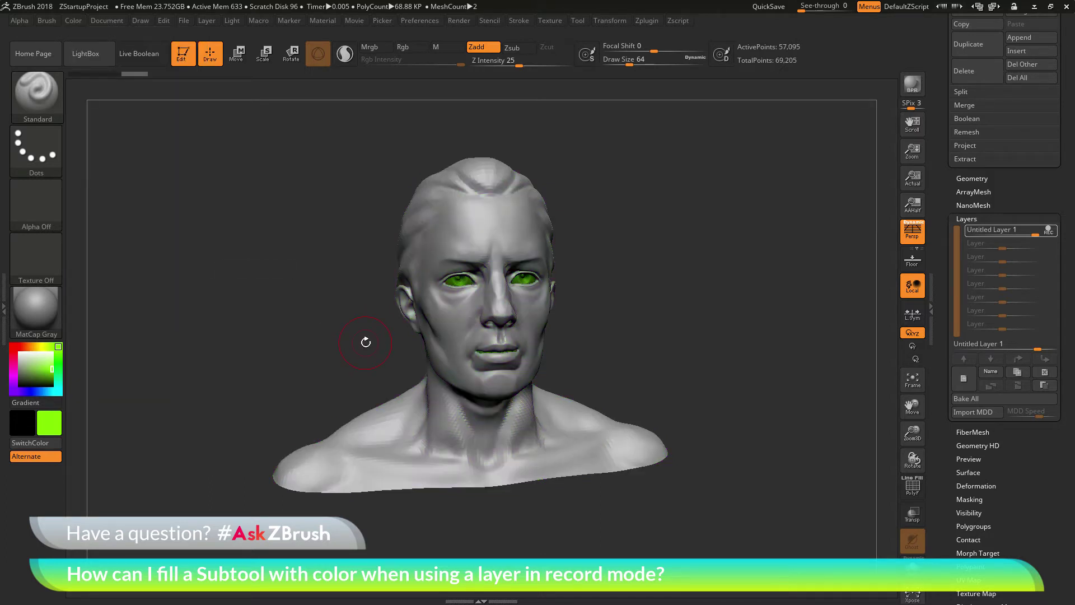
{"action": "left_click_drag", "start_coordinate": [660, 307], "coordinate": [690, 275]}
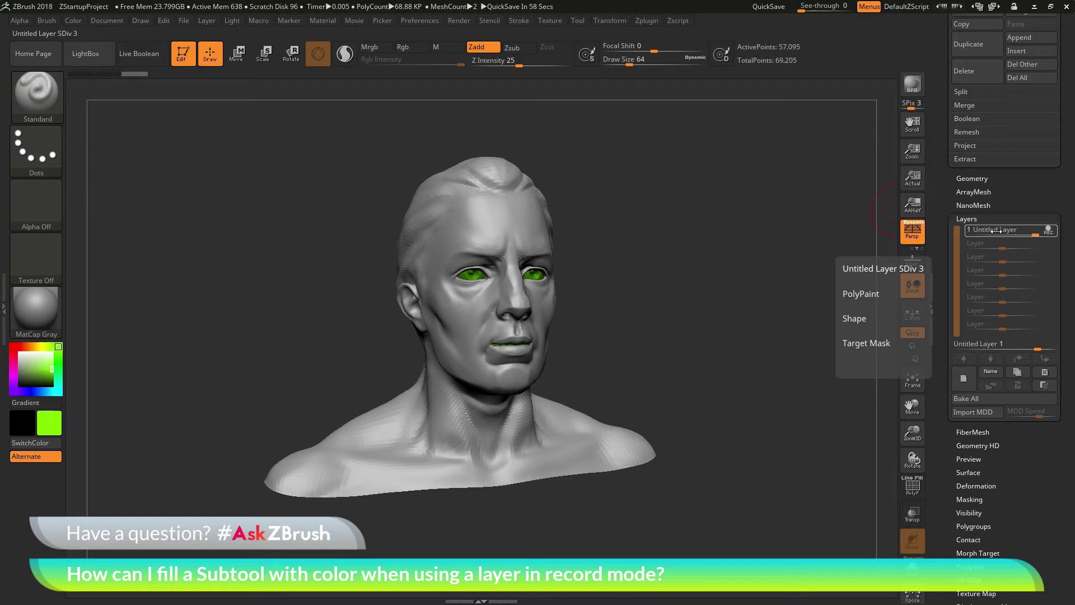
{"action": "left_click", "coordinate": [82, 21]}
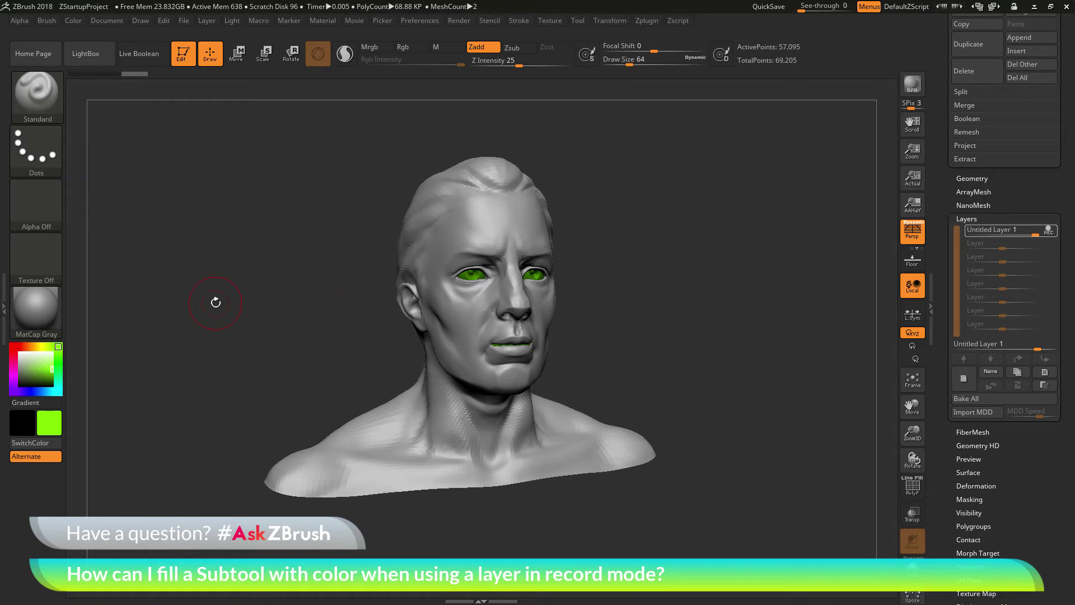
Turn on Rgb, turn off Zadd, and select the DragRect stroke for colour-only painting
{"action": "left_click", "coordinate": [417, 49]}
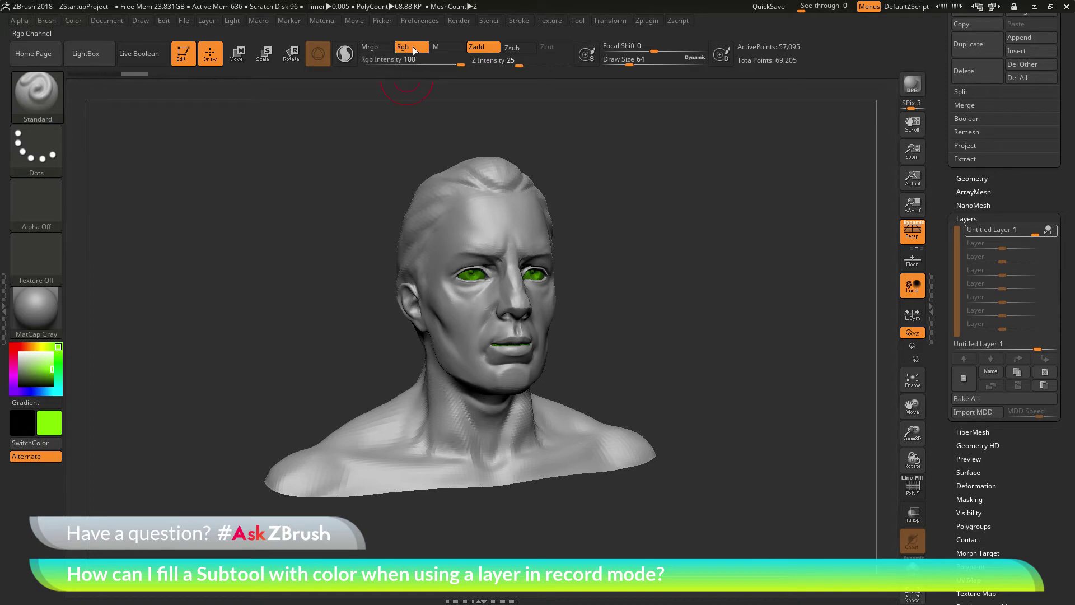
{"action": "left_click", "coordinate": [483, 47]}
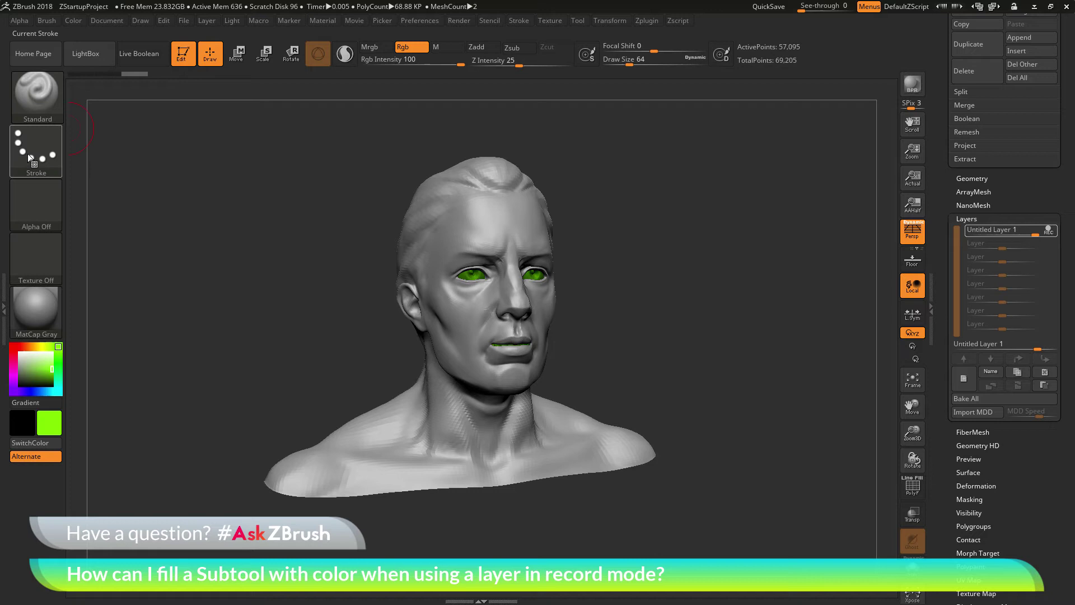
{"action": "left_click", "coordinate": [42, 157]}
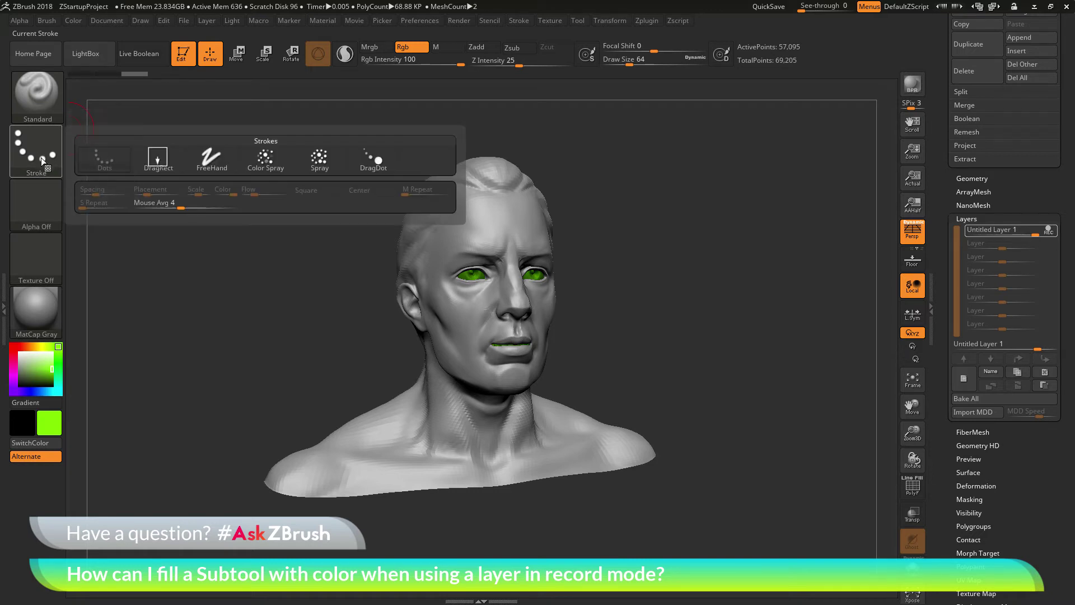
{"action": "left_click", "coordinate": [166, 161]}
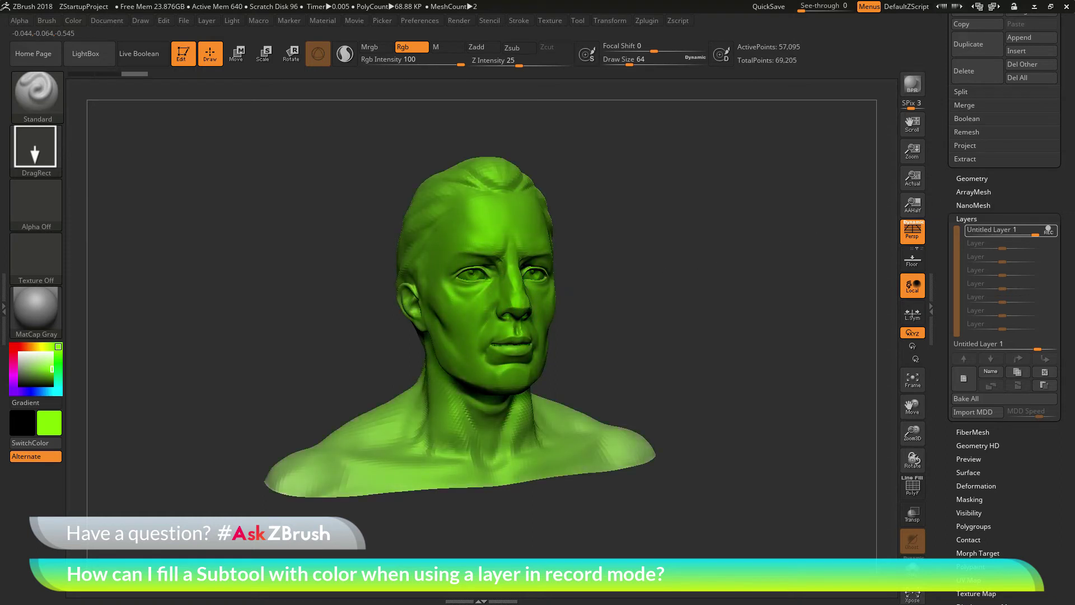
Set the brush Focal Shift to -100 and rotate the green bust to check coverage
{"action": "left_click", "coordinate": [745, 313]}
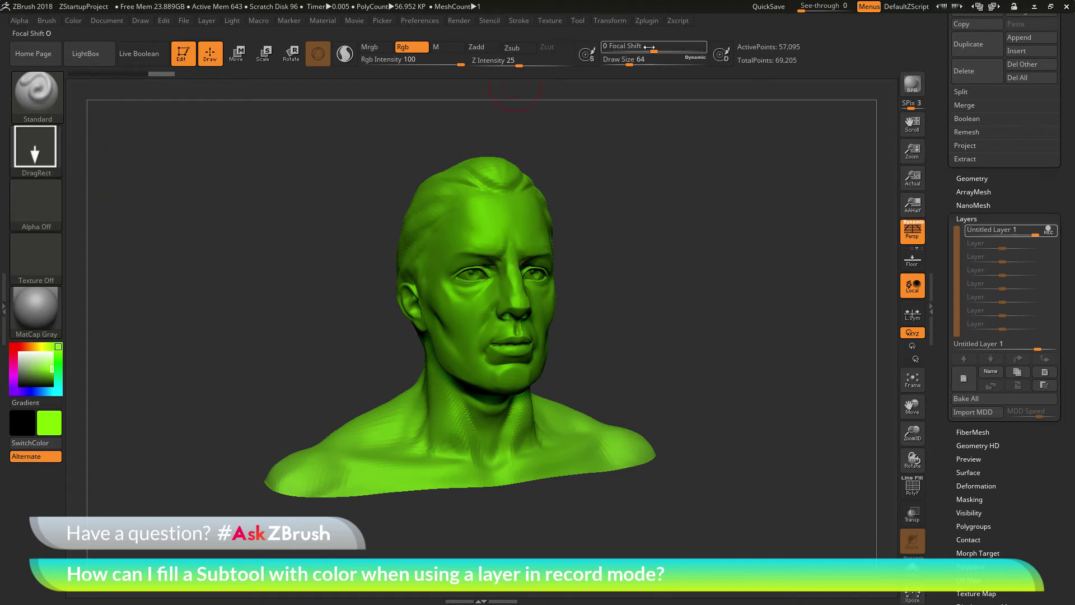
{"action": "left_click_drag", "start_coordinate": [653, 51], "coordinate": [595, 50]}
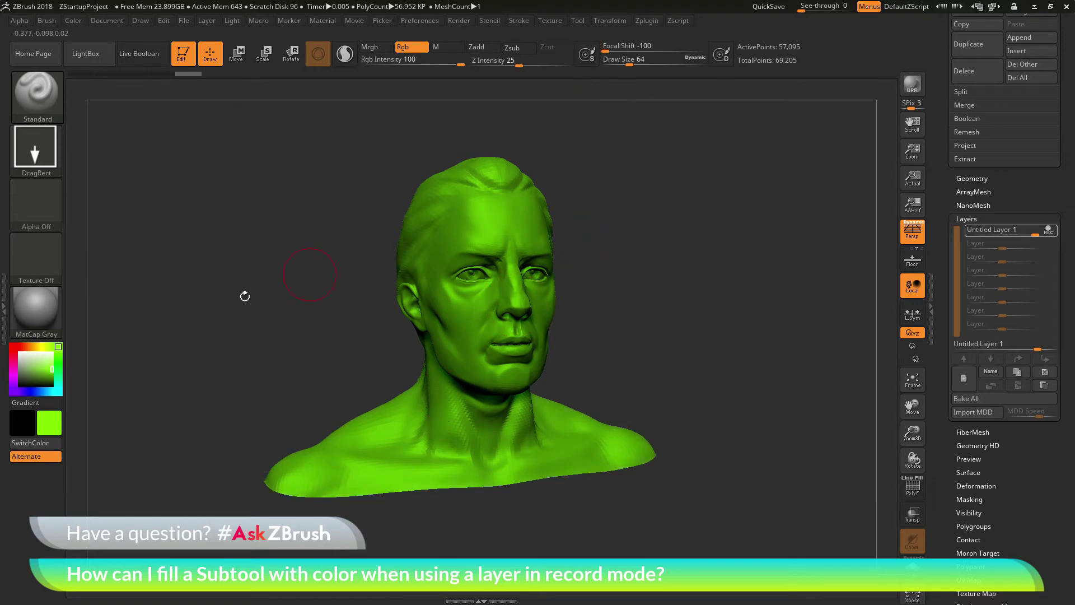
{"action": "left_click_drag", "start_coordinate": [698, 325], "coordinate": [684, 353]}
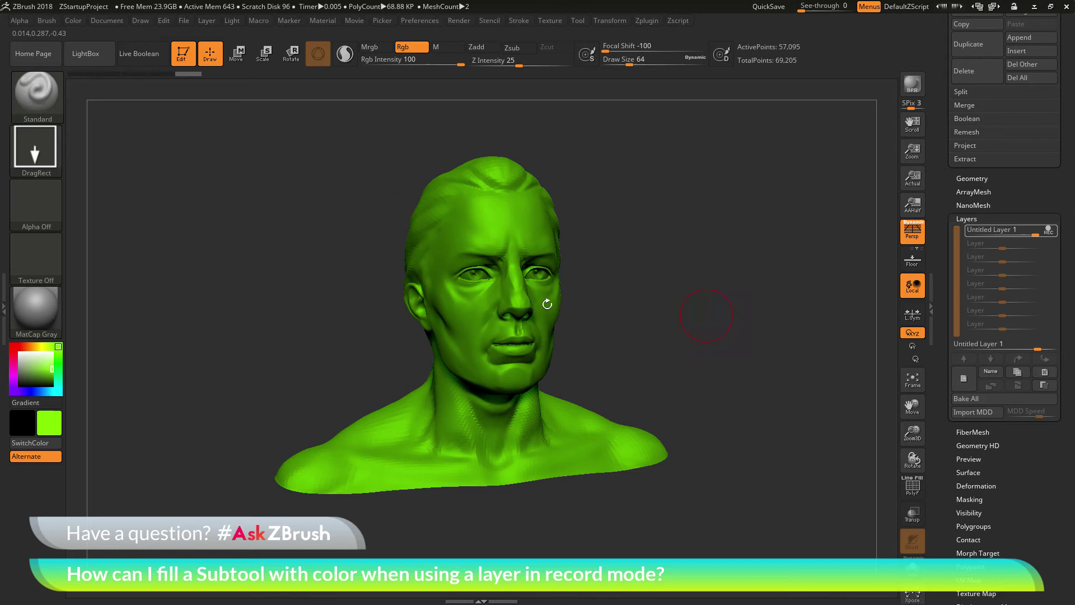
{"action": "left_click", "coordinate": [20, 352]}
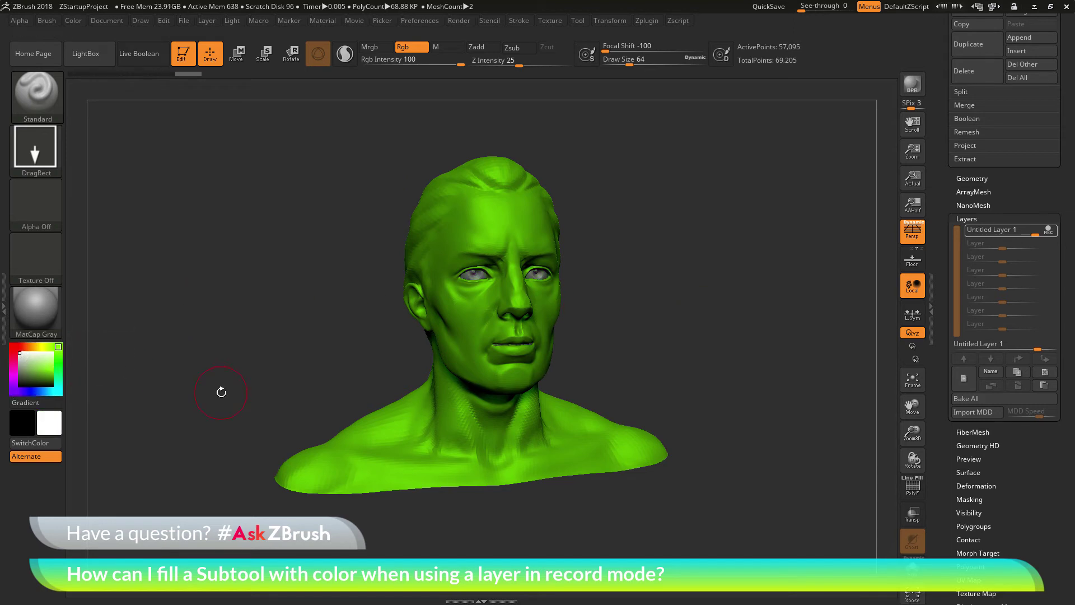
{"action": "left_click_drag", "start_coordinate": [221, 392], "coordinate": [331, 307]}
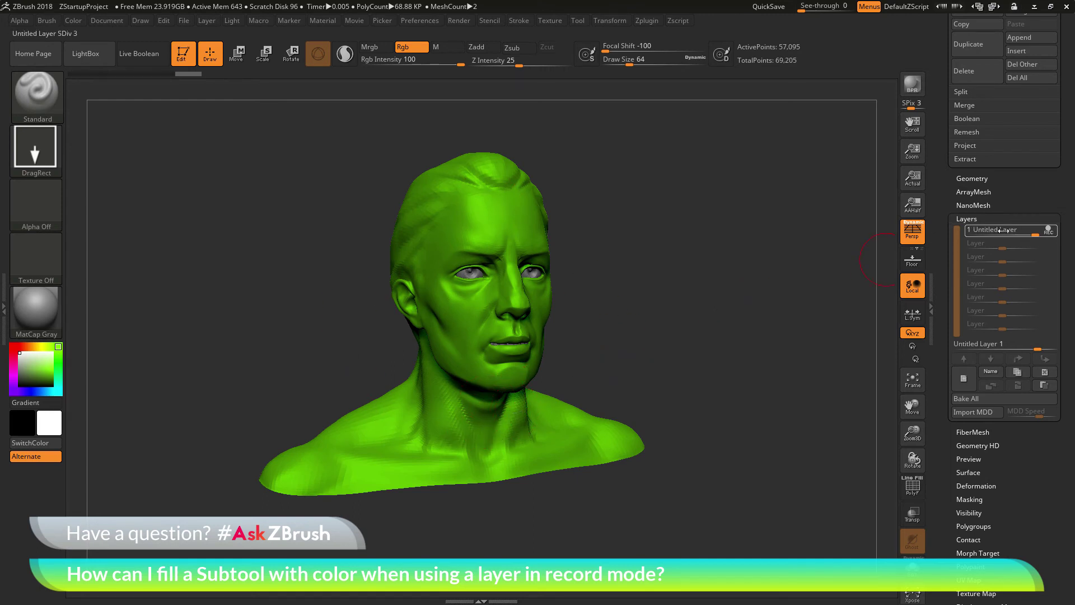
{"action": "mouse_move", "coordinate": [1011, 229]}
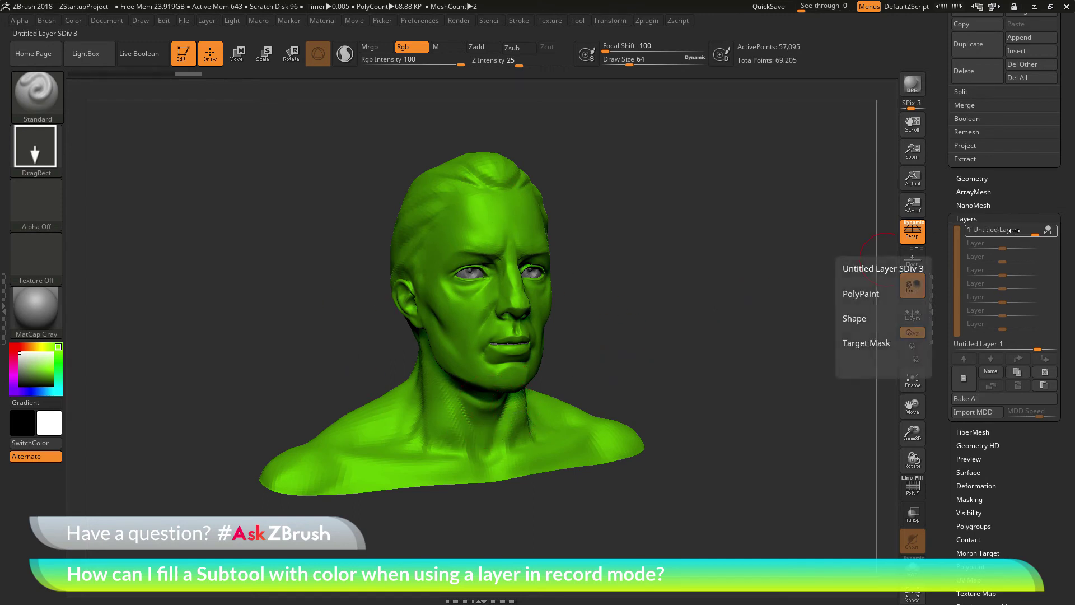
{"action": "left_click", "coordinate": [1053, 229]}
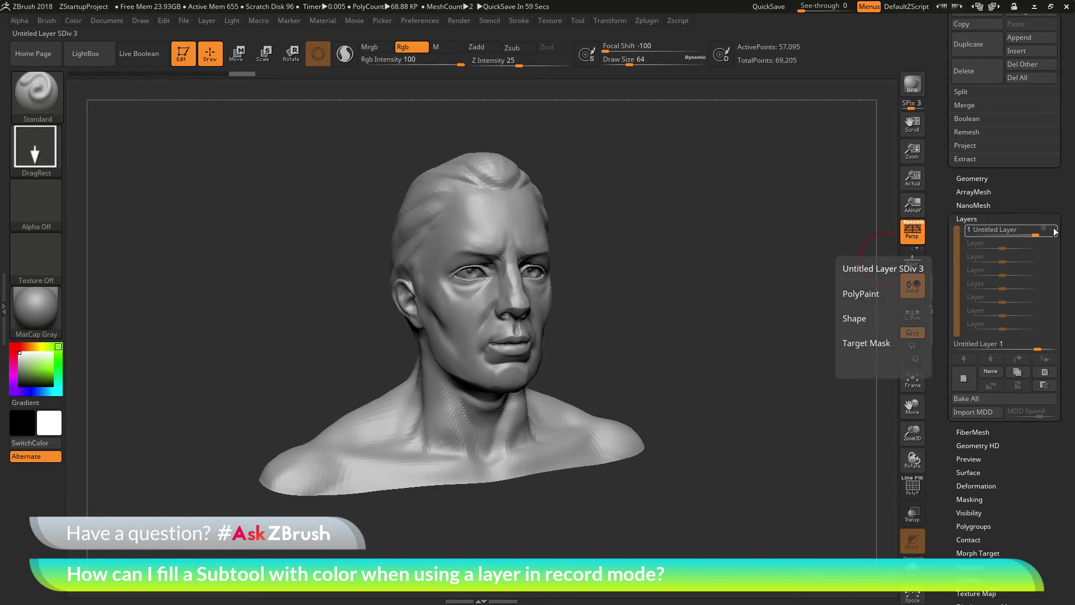
{"action": "left_click_drag", "start_coordinate": [706, 237], "coordinate": [882, 274]}
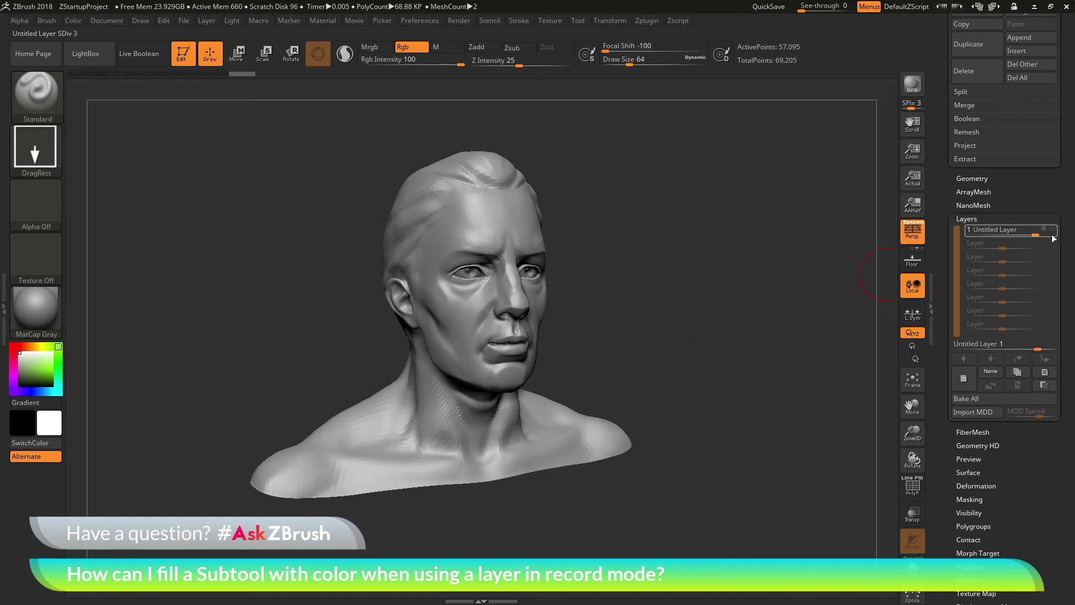
{"action": "left_click", "coordinate": [1053, 233]}
{"action": "left_click", "coordinate": [1054, 233]}
{"action": "left_click", "coordinate": [1053, 233]}
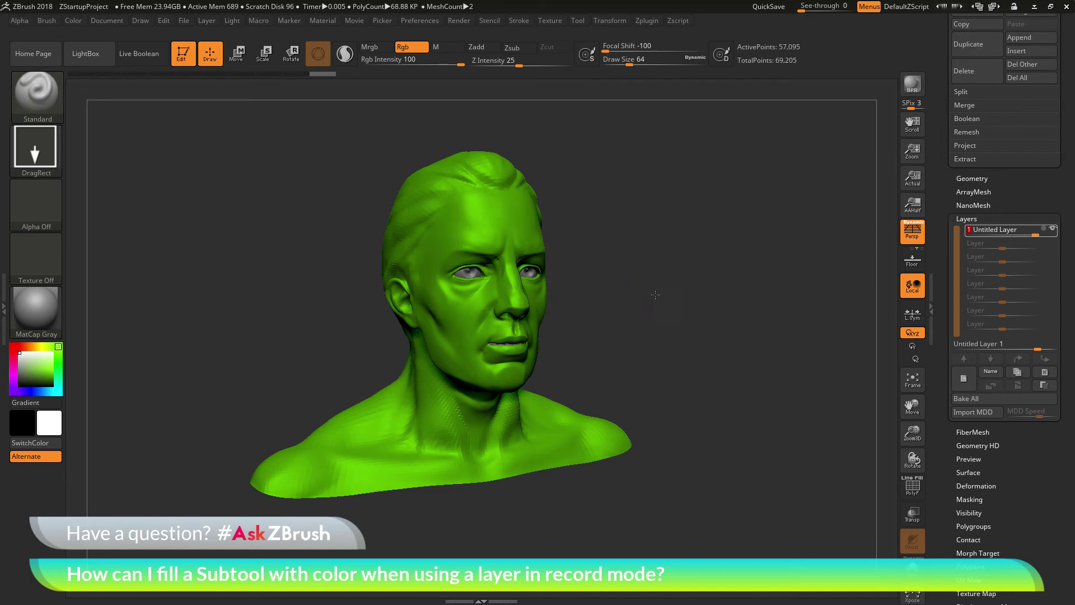
{"action": "left_click_drag", "start_coordinate": [652, 267], "coordinate": [880, 286]}
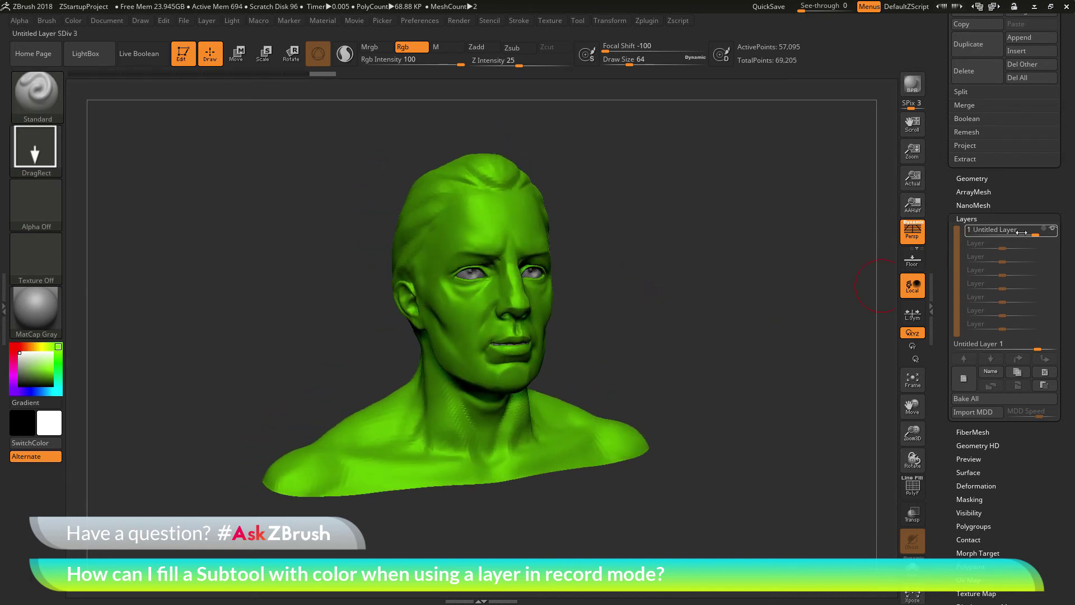
{"action": "mouse_move", "coordinate": [1035, 233]}
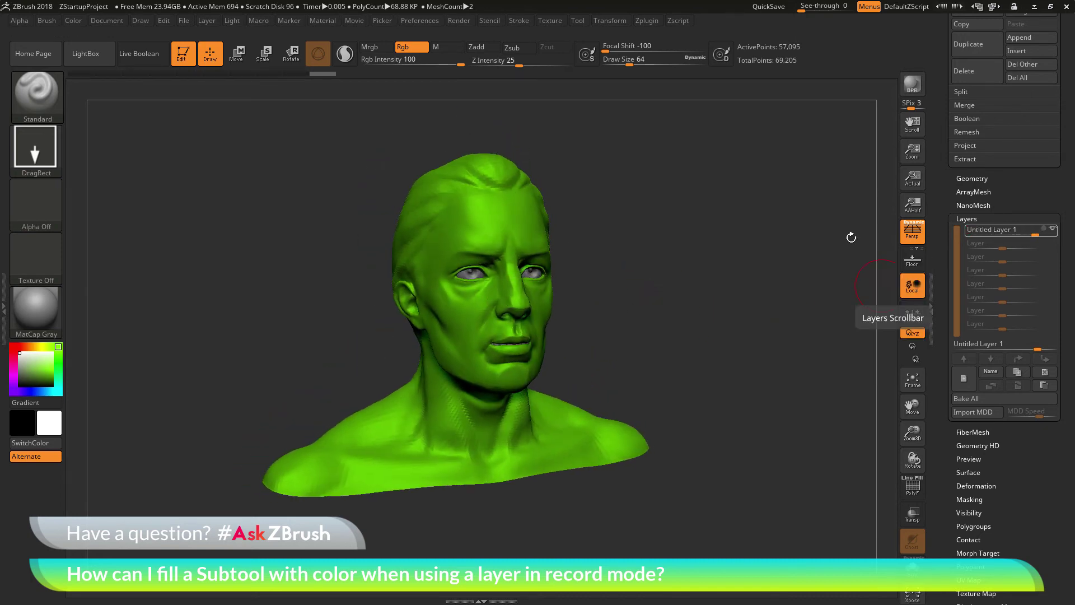
{"action": "left_click_drag", "start_coordinate": [714, 305], "coordinate": [607, 209]}
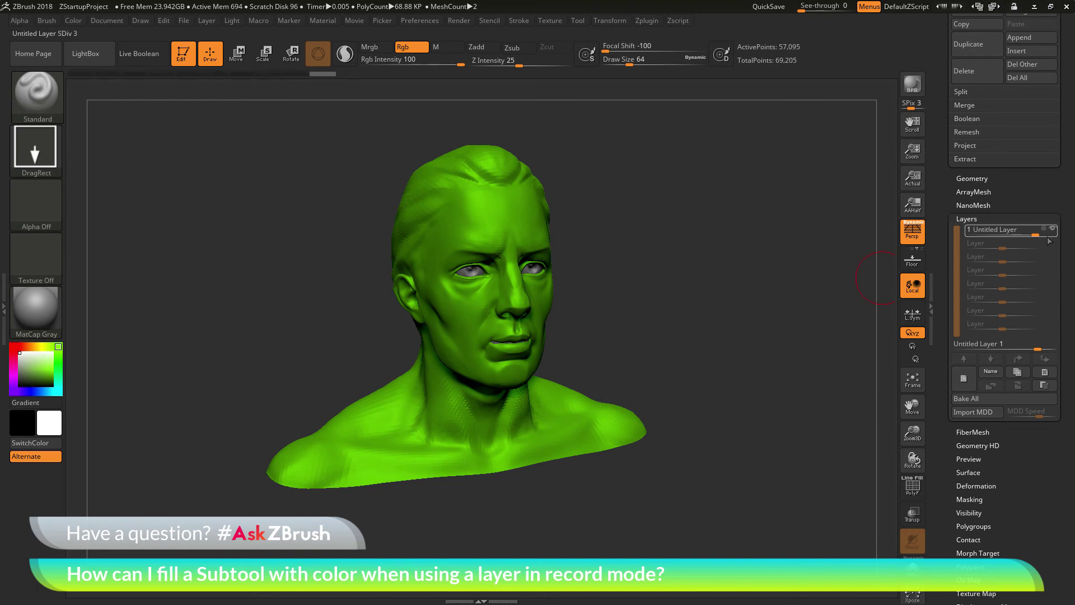
{"action": "mouse_move", "coordinate": [1035, 235]}
{"action": "left_mouse_down"}
{"action": "mouse_move", "coordinate": [1014, 235]}
{"action": "mouse_move", "coordinate": [1044, 231]}
{"action": "mouse_move", "coordinate": [988, 232]}
{"action": "mouse_move", "coordinate": [1045, 232]}
{"action": "left_mouse_up"}
{"action": "mouse_move", "coordinate": [990, 230]}
{"action": "left_click", "coordinate": [75, 21]}
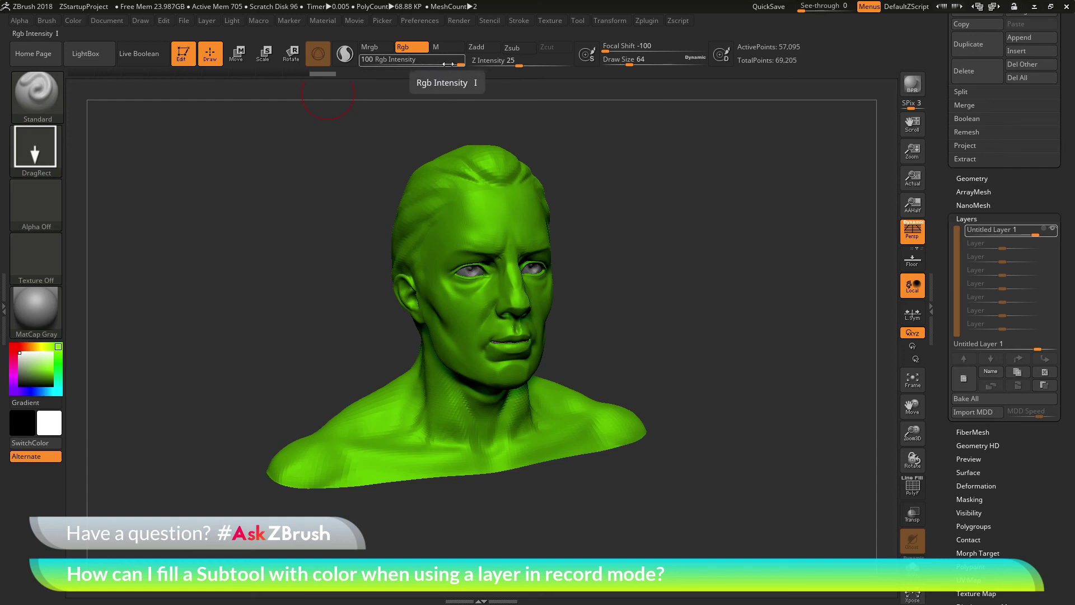
Pick purple, put the layer in record mode, and DragRect-paint purple over the whole head and neck
{"action": "left_click", "coordinate": [24, 386]}
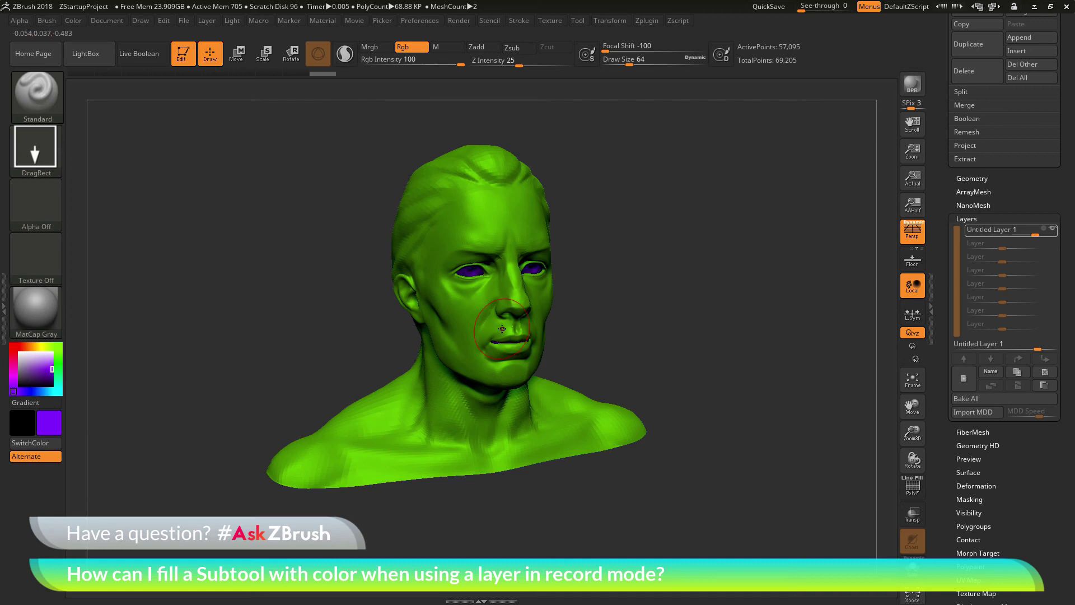
{"action": "left_click", "coordinate": [1048, 232]}
{"action": "left_click_drag", "start_coordinate": [494, 329], "coordinate": [775, 98]}
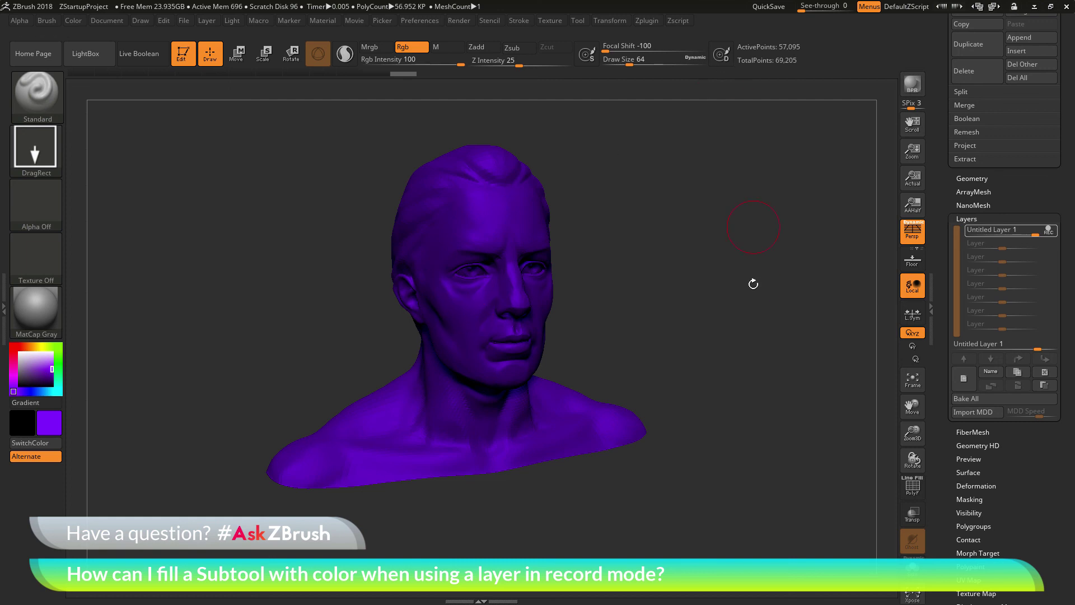
Leave the purple paint layer hidden so the bust shows grey, and set the main colour to white
{"action": "left_click", "coordinate": [1053, 230]}
{"action": "left_click", "coordinate": [1053, 230]}
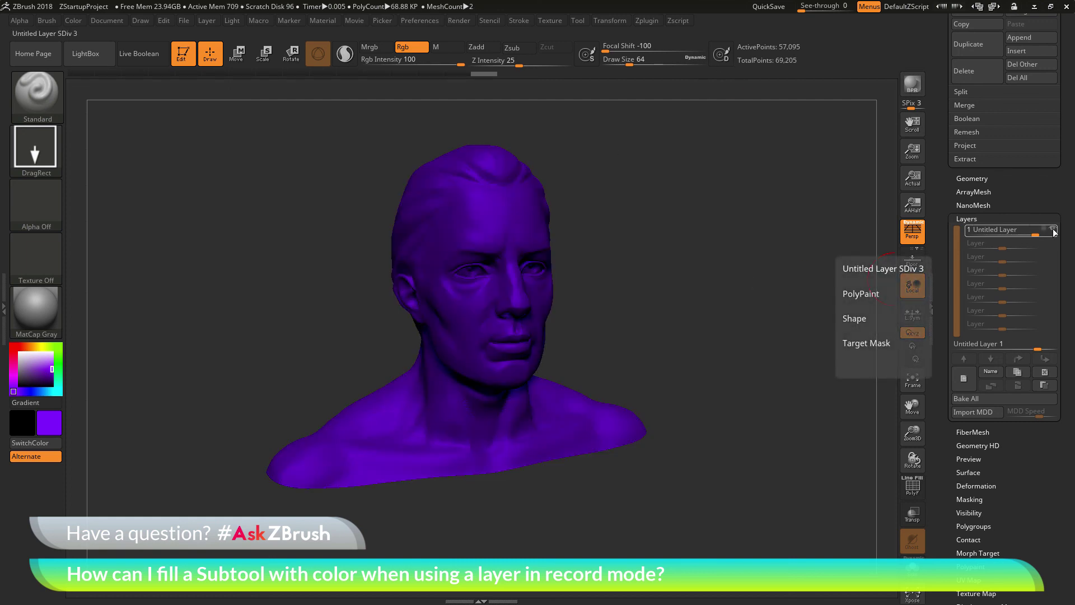
{"action": "left_click", "coordinate": [1053, 231]}
{"action": "left_click", "coordinate": [1054, 231]}
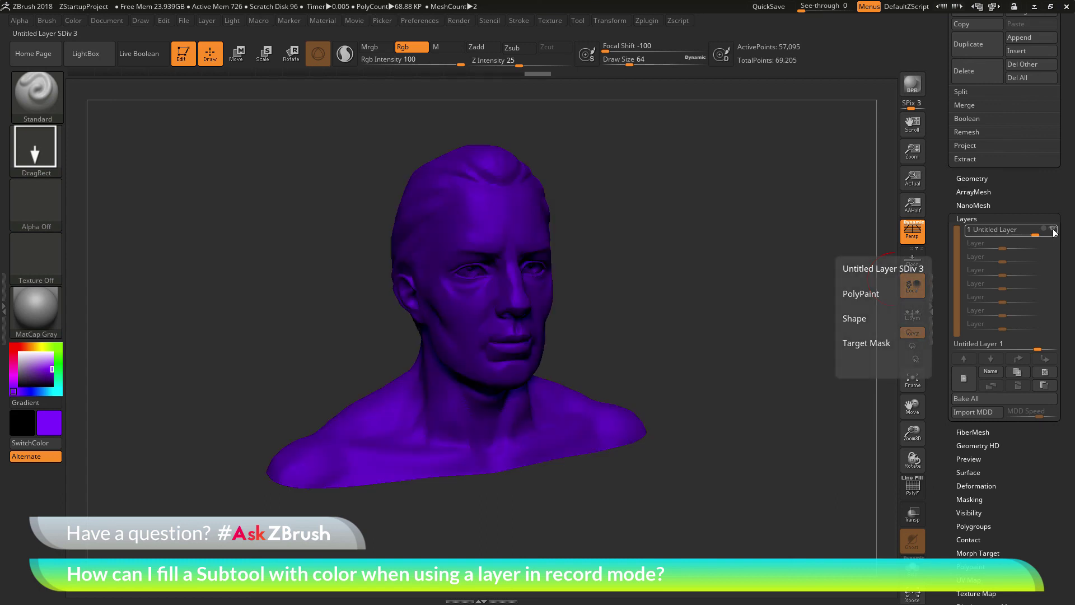
{"action": "left_click", "coordinate": [1053, 232]}
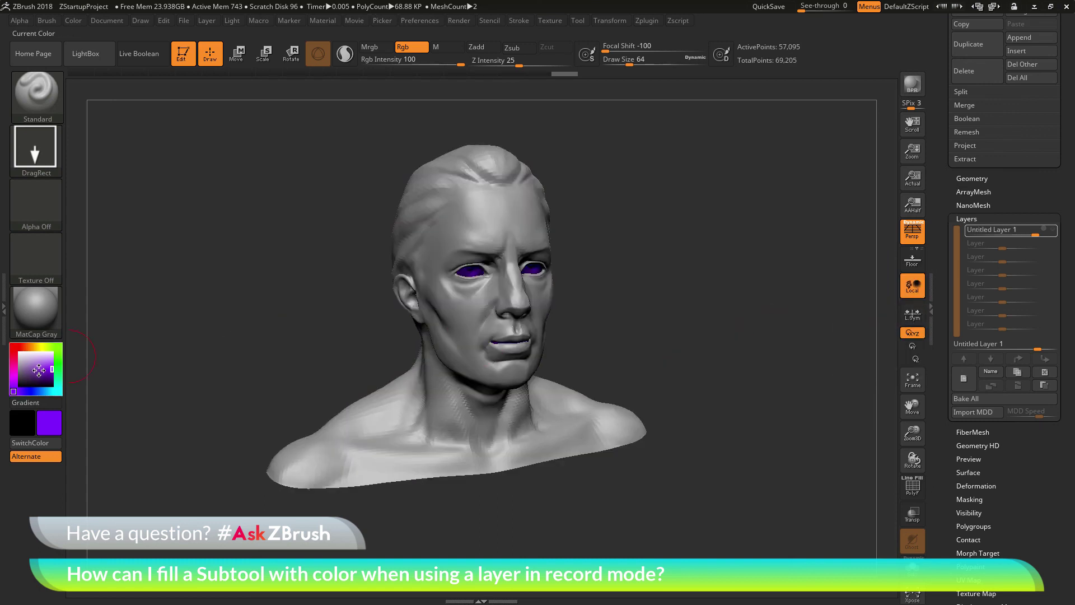
{"action": "left_click", "coordinate": [19, 353]}
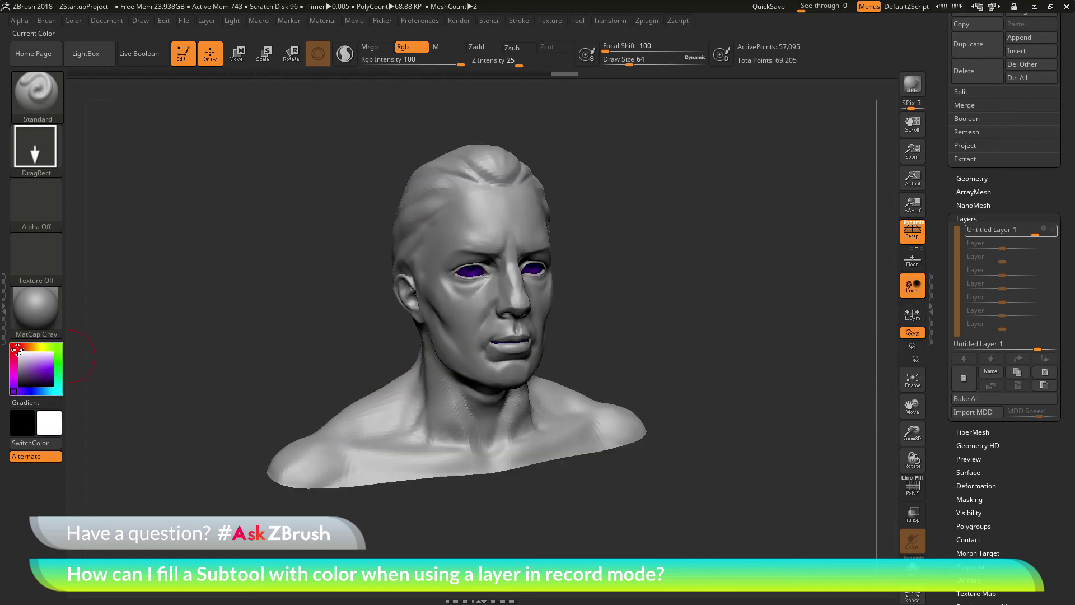
{"action": "left_click", "coordinate": [1053, 231]}
{"action": "left_click", "coordinate": [1054, 232]}
{"action": "left_click_drag", "start_coordinate": [654, 301], "coordinate": [690, 293]}
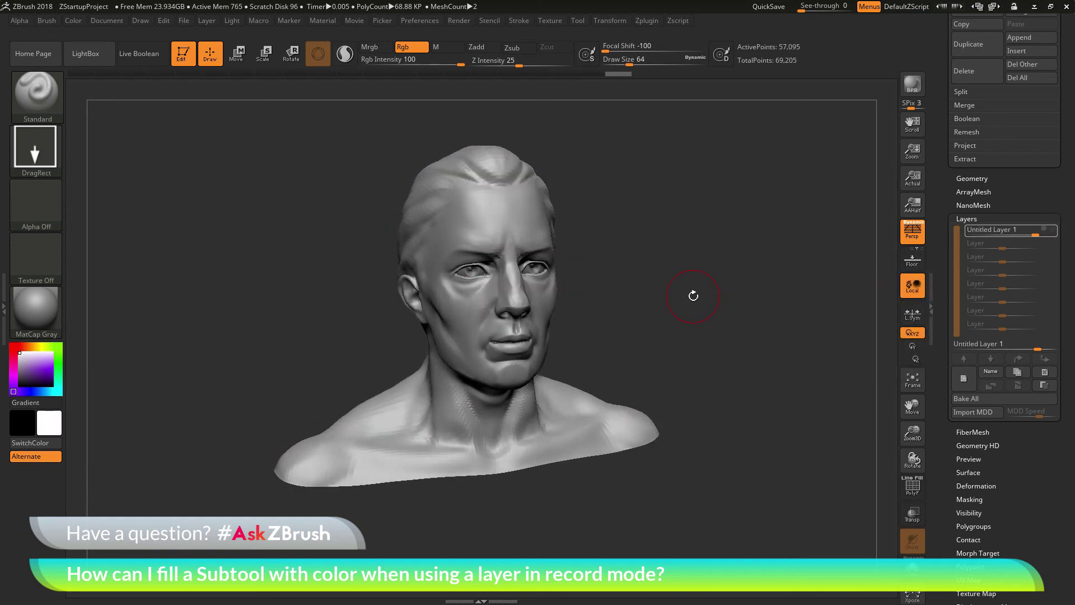